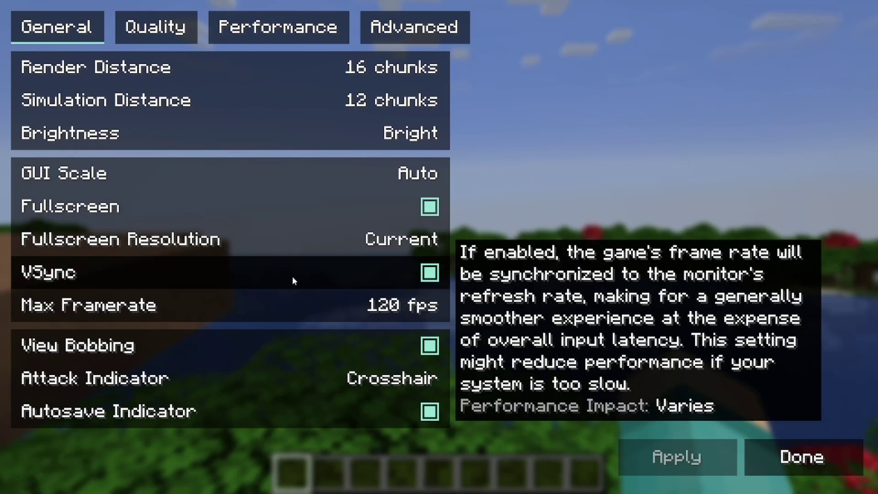
- Close the Minecraft window from the Sodium video settings screen to reveal the desktop
{"action": "mouse_move", "coordinate": [245, 310]}
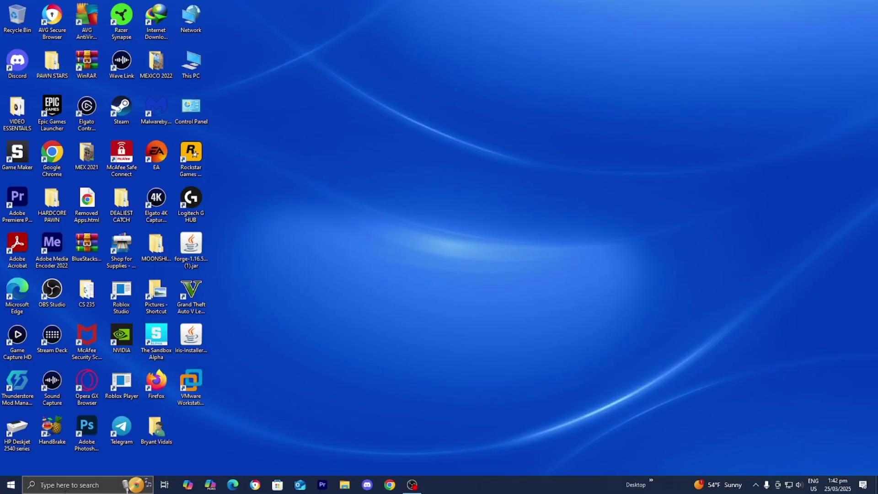
- Launch Minecraft 1.21.5 from the Minecraft Launcher with the Latest release version selected
{"action": "left_click", "coordinate": [68, 485]}
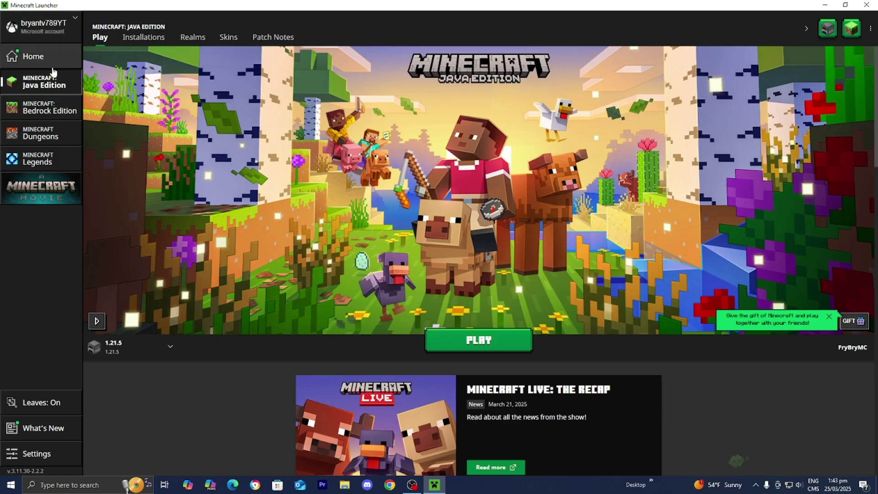
{"action": "left_click", "coordinate": [135, 346]}
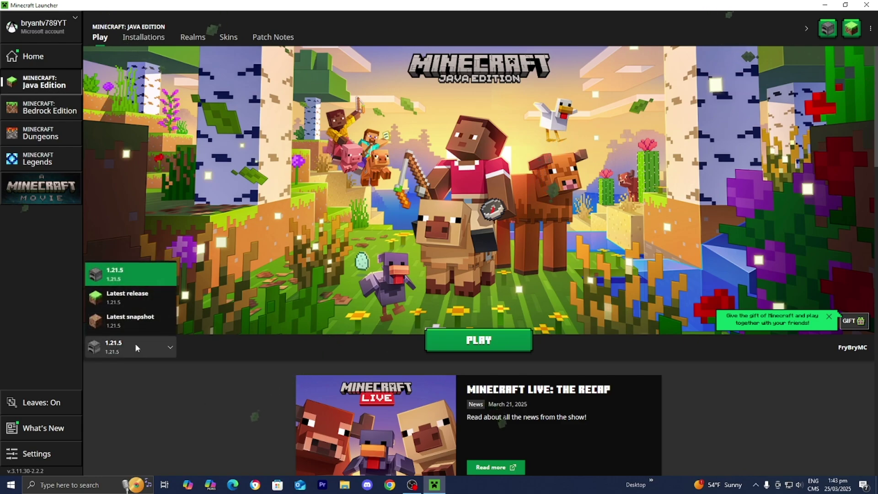
{"action": "left_click", "coordinate": [119, 294]}
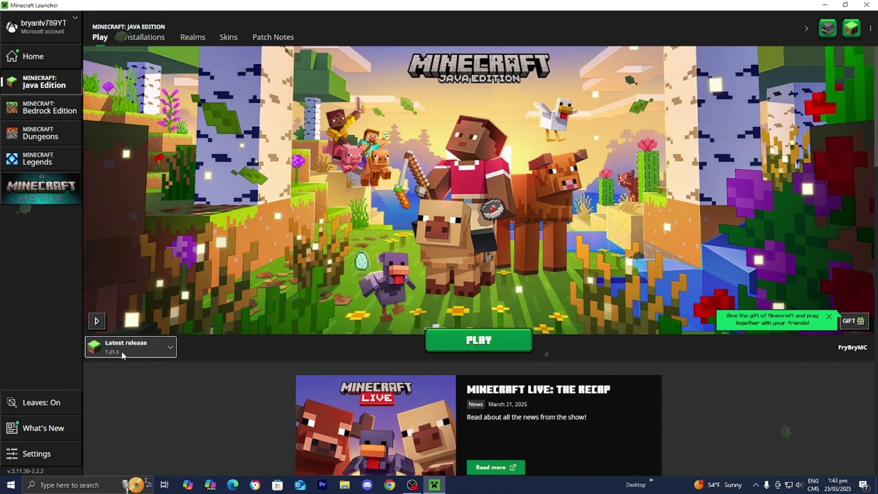
{"action": "left_click", "coordinate": [478, 340]}
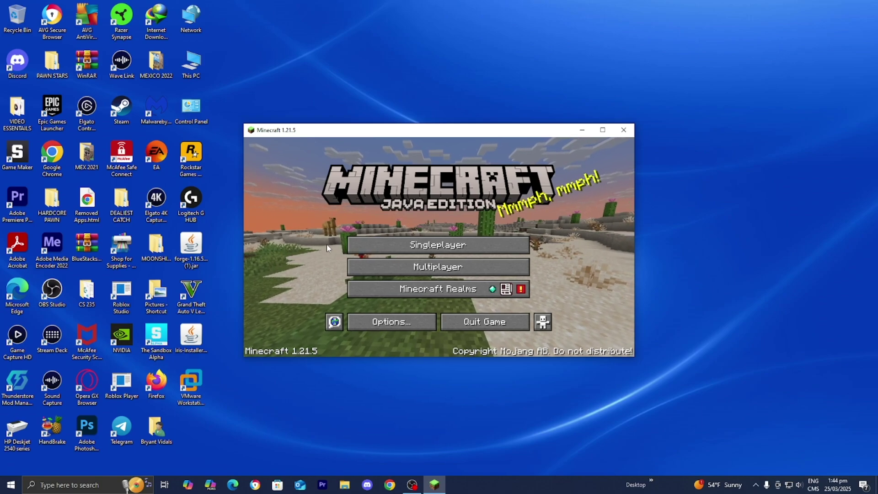
- Close the running Minecraft game and scroll the MCPE Central tutorial down to Step 2
{"action": "left_click", "coordinate": [629, 134]}
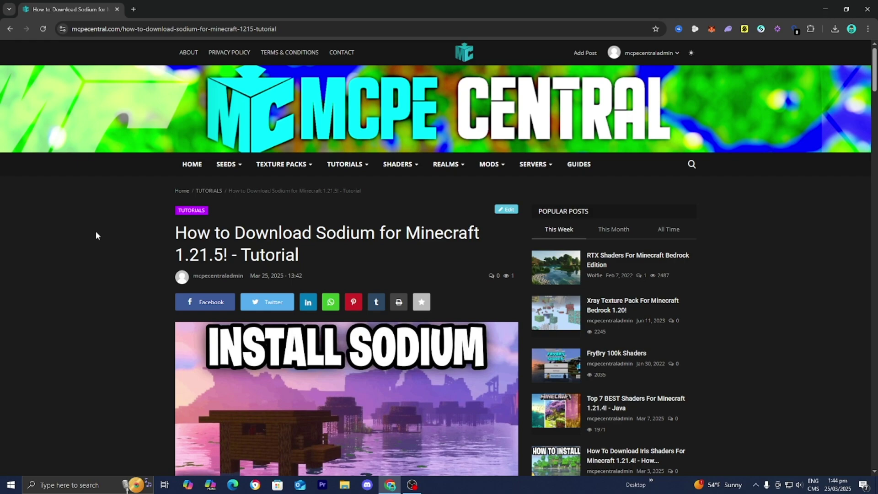
{"action": "scroll", "coordinate": [96, 235], "scroll_direction": "down", "scroll_amount": 5}
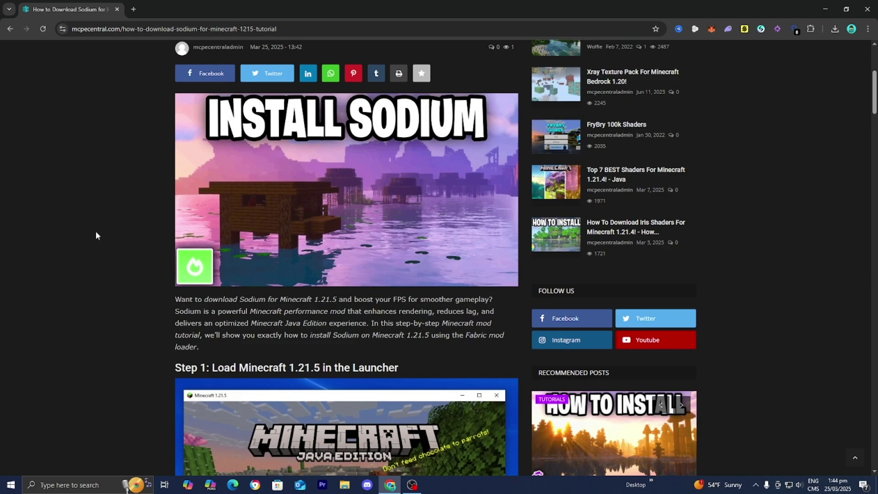
{"action": "scroll", "coordinate": [95, 232], "scroll_direction": "down", "scroll_amount": 5}
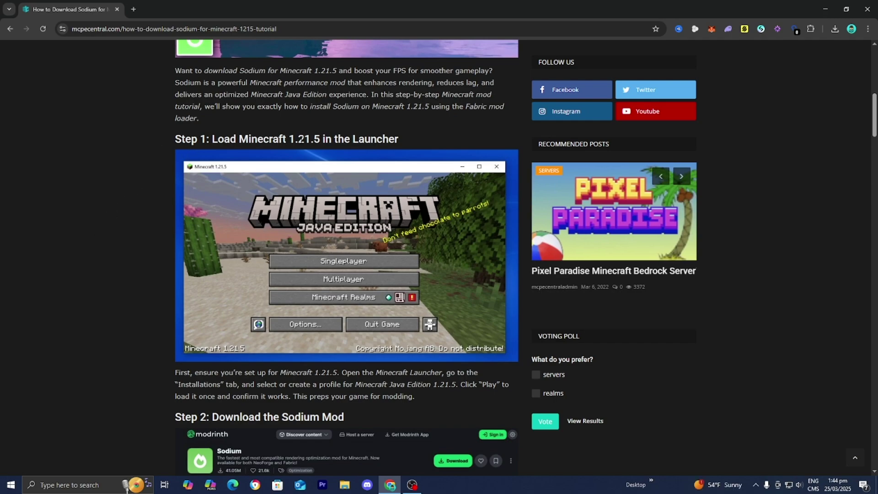
{"action": "scroll", "coordinate": [300, 141], "scroll_direction": "down", "scroll_amount": 6}
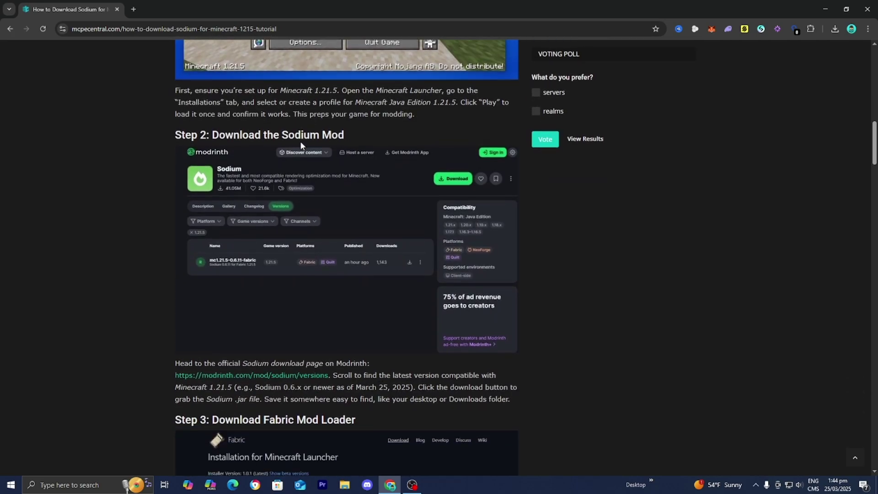
{"action": "scroll", "coordinate": [300, 144], "scroll_direction": "down", "scroll_amount": 1}
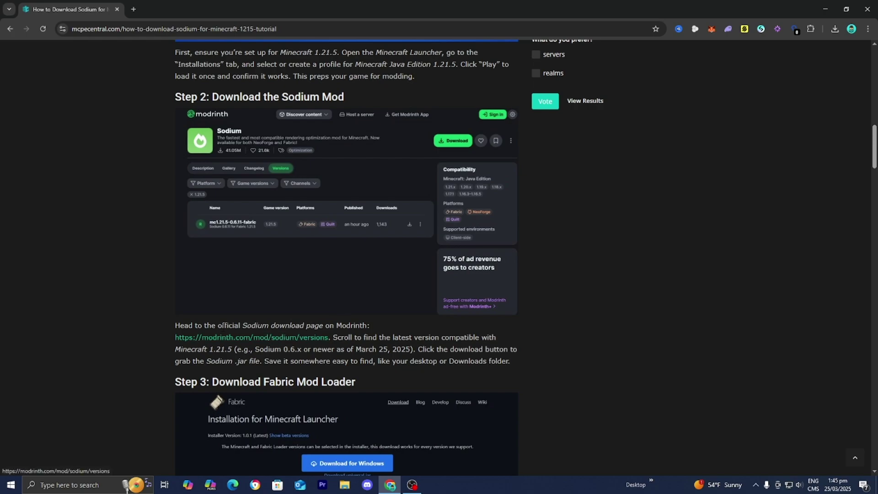
- Download the Sodium mc1.21.5-0.6.11-fabric jar from Modrinth, filtered to game version 1.21.5
{"action": "left_click", "coordinate": [250, 339]}
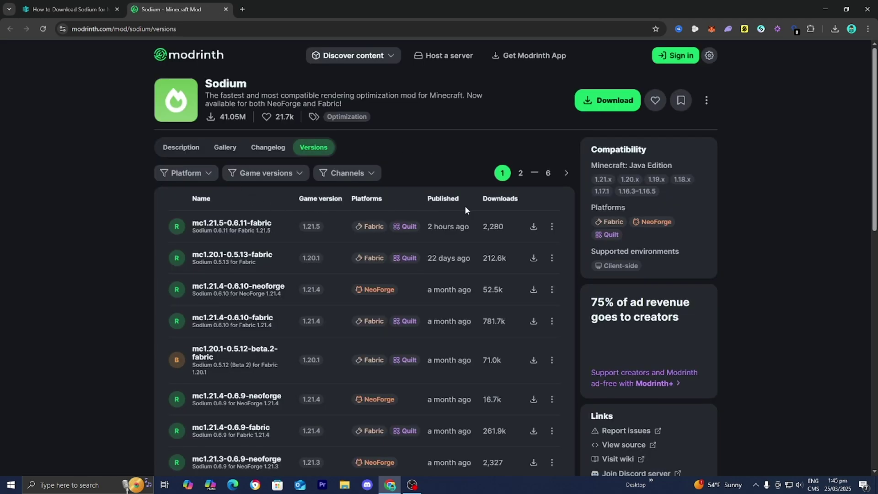
{"action": "left_click", "coordinate": [264, 175]}
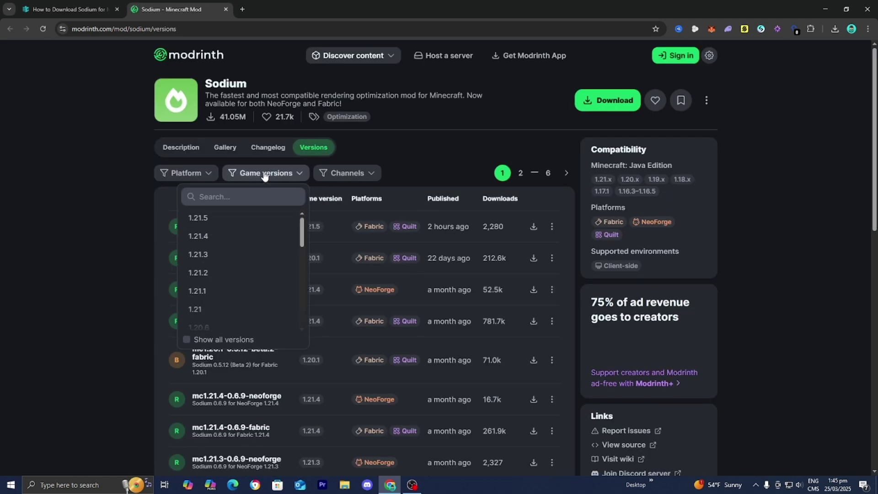
{"action": "left_click", "coordinate": [219, 223]}
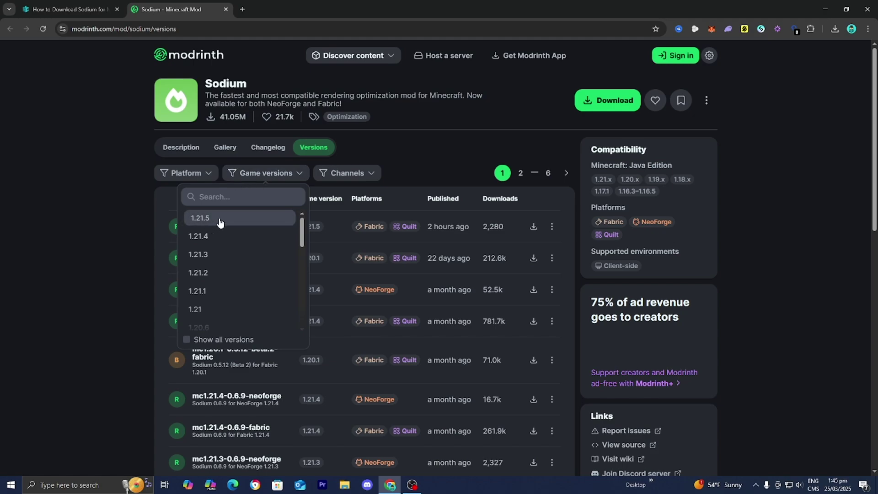
{"action": "left_click", "coordinate": [405, 282]}
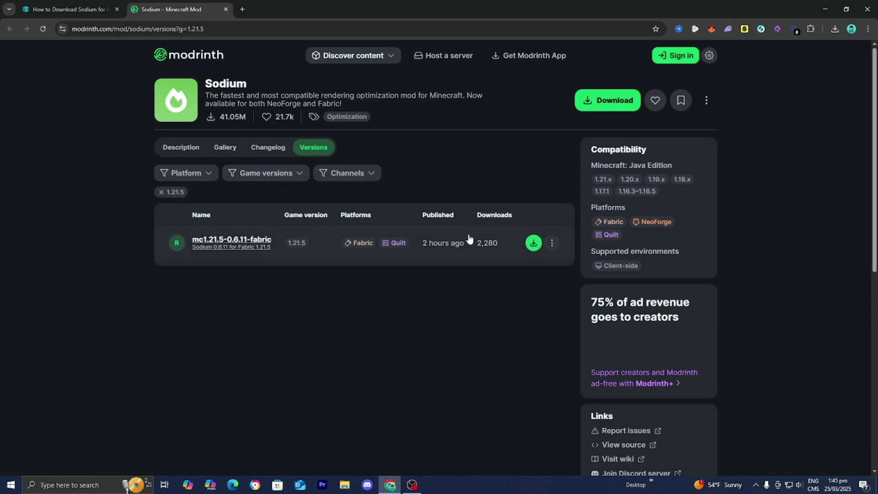
{"action": "left_click", "coordinate": [533, 244]}
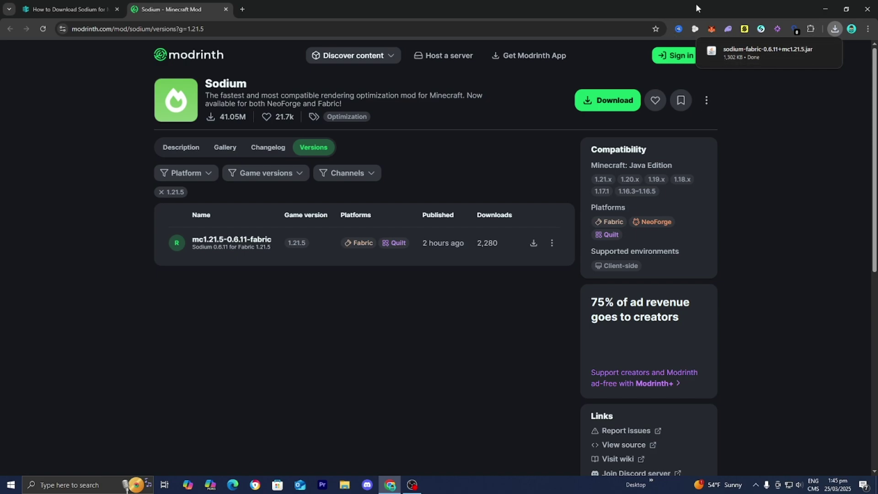
- Move the downloaded Sodium jar from the download history onto the desktop
{"action": "left_click_drag", "start_coordinate": [695, 8], "coordinate": [616, 237]}
{"action": "left_click", "coordinate": [752, 262]}
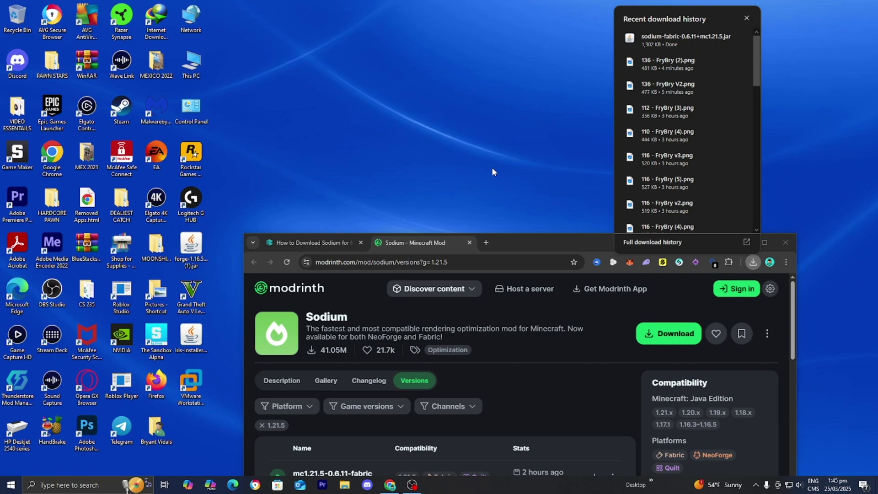
{"action": "left_click_drag", "start_coordinate": [492, 171], "coordinate": [476, 178]}
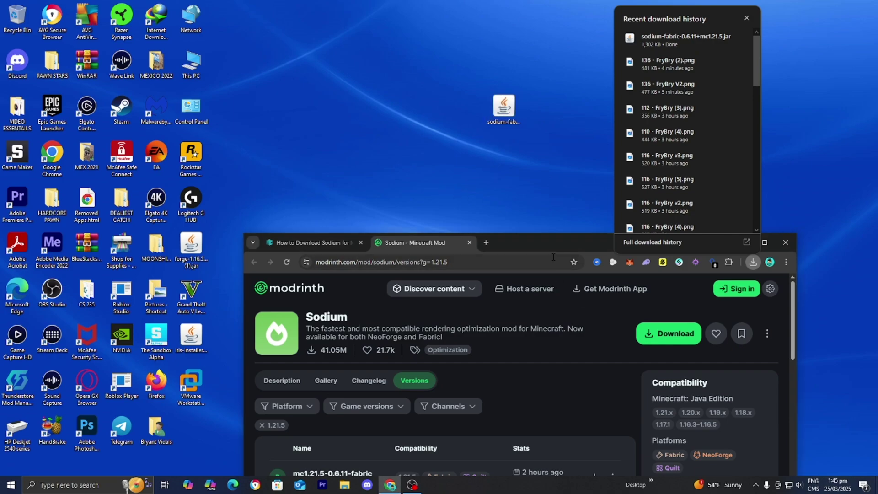
{"action": "left_click", "coordinate": [535, 230]}
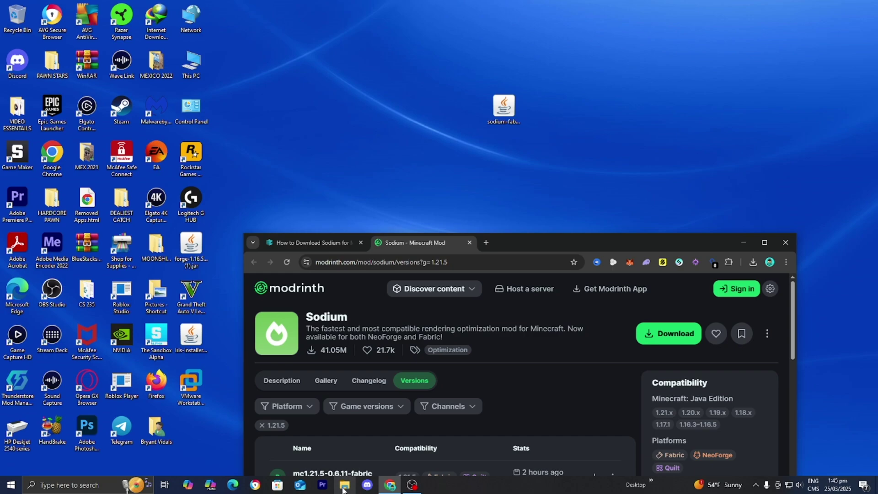
{"action": "left_click", "coordinate": [763, 244]}
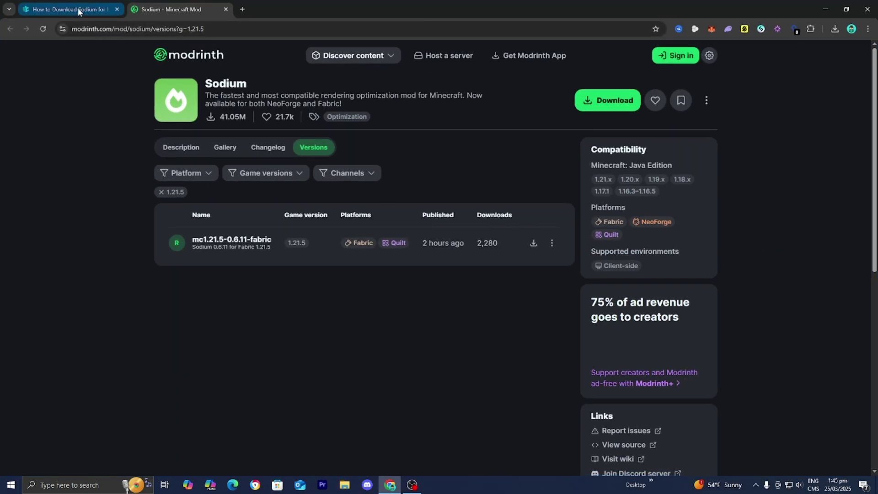
- Return to the Sodium tutorial, scroll to Step 3, and open the Fabric installer download page
{"action": "left_click", "coordinate": [78, 10]}
{"action": "scroll", "coordinate": [230, 262], "scroll_direction": "down", "scroll_amount": 5}
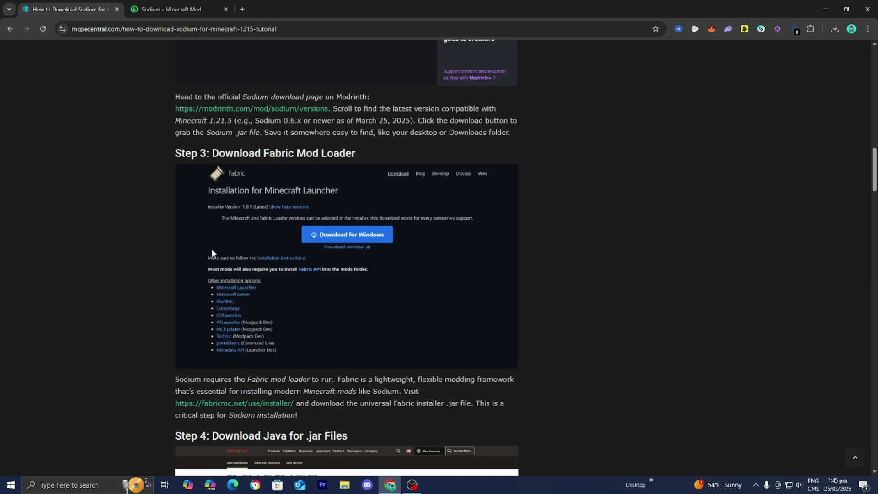
{"action": "scroll", "coordinate": [211, 248], "scroll_direction": "down", "scroll_amount": 1}
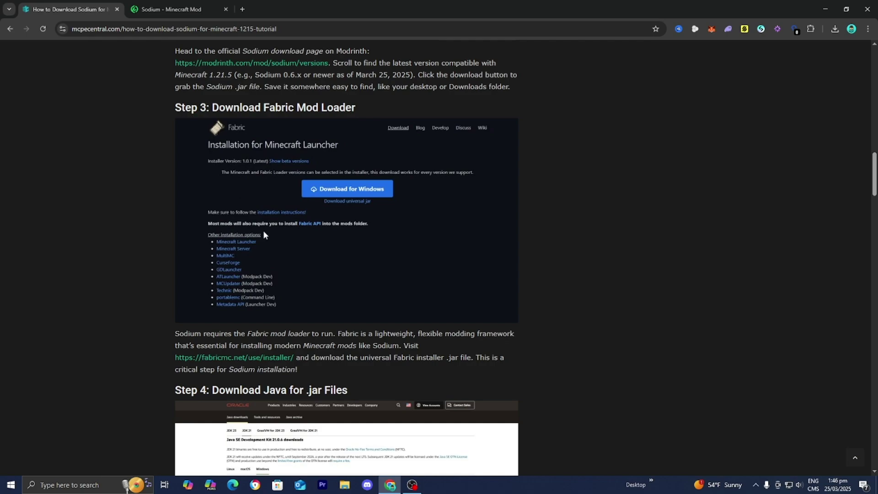
{"action": "left_click", "coordinate": [260, 357]}
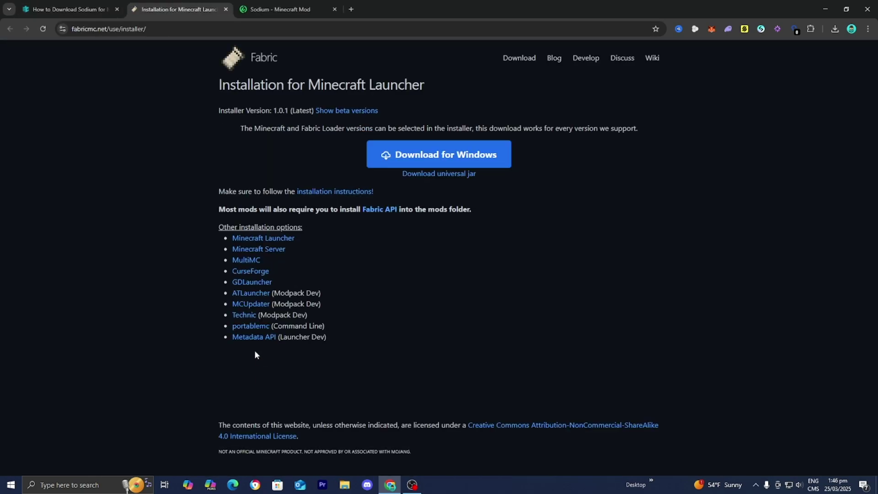
- Download the universal Fabric installer jar and drag it onto the desktop beside the Sodium jar
{"action": "left_click", "coordinate": [416, 178]}
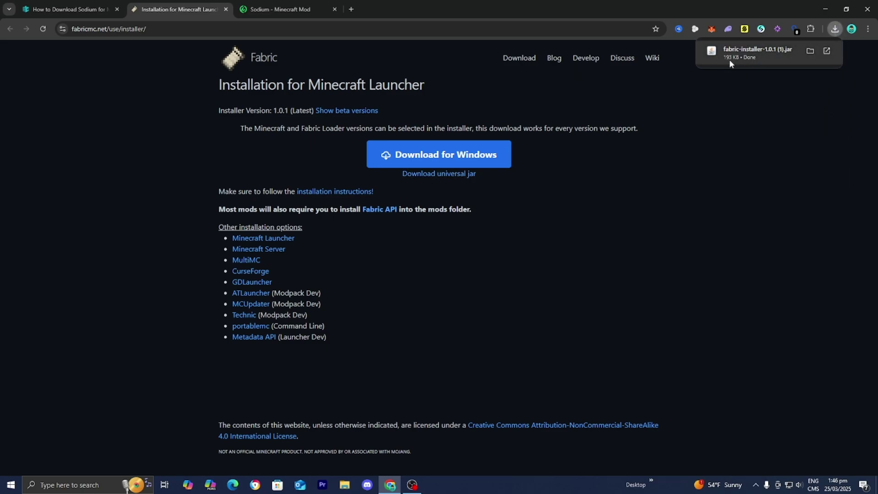
{"action": "left_click_drag", "start_coordinate": [670, 13], "coordinate": [654, 324]}
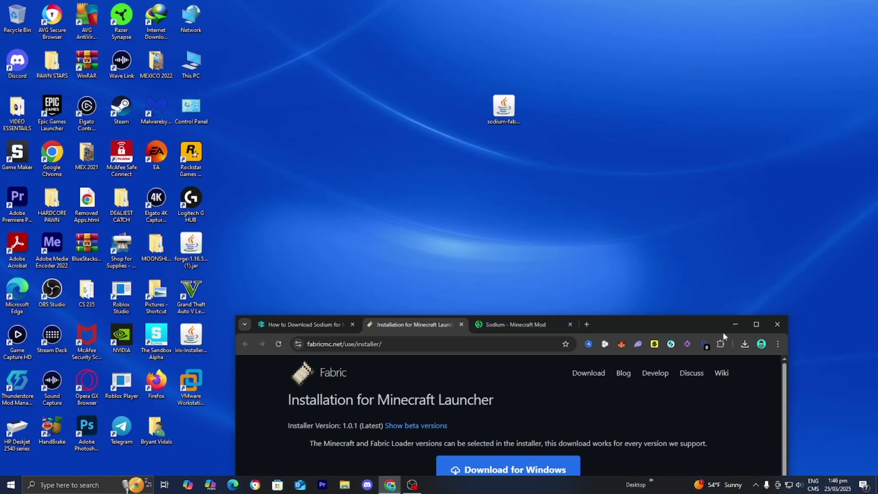
{"action": "left_click", "coordinate": [744, 344]}
{"action": "left_click_drag", "start_coordinate": [667, 121], "coordinate": [500, 148]}
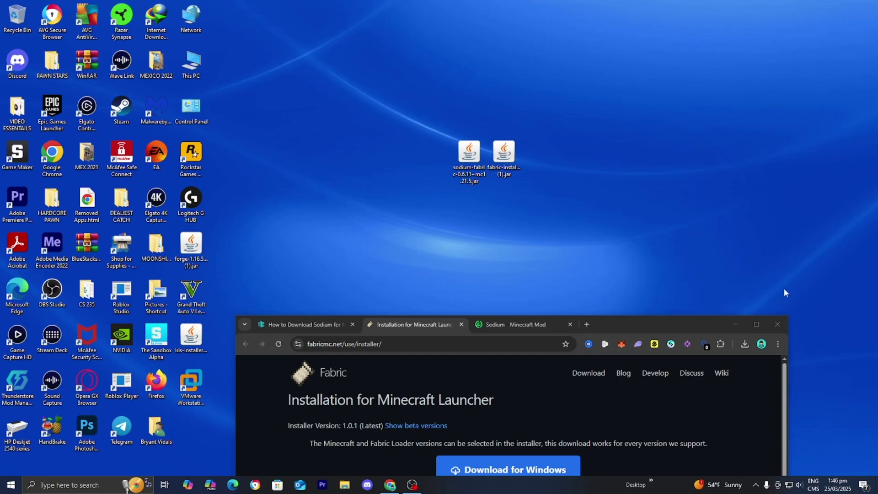
{"action": "left_click", "coordinate": [757, 324]}
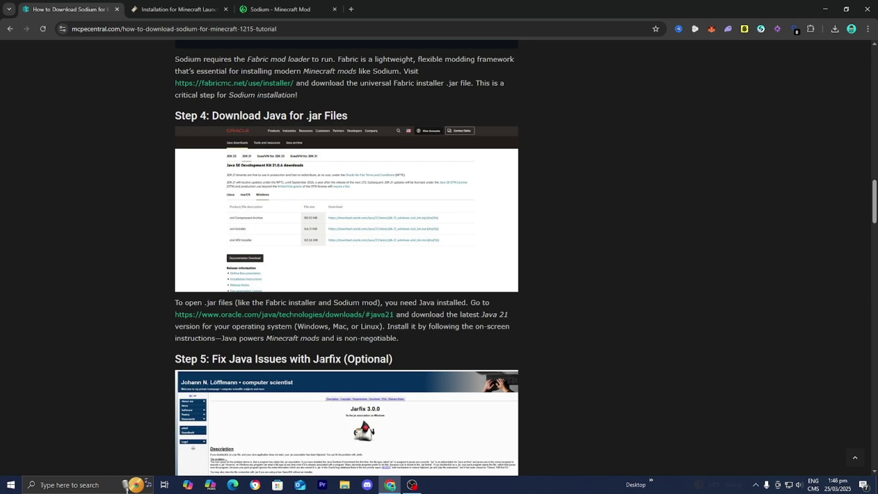
- Show Oracle's JDK 21 Windows downloads, then return to the tutorial's Step 5 Jarfix section
{"action": "left_click", "coordinate": [313, 315]}
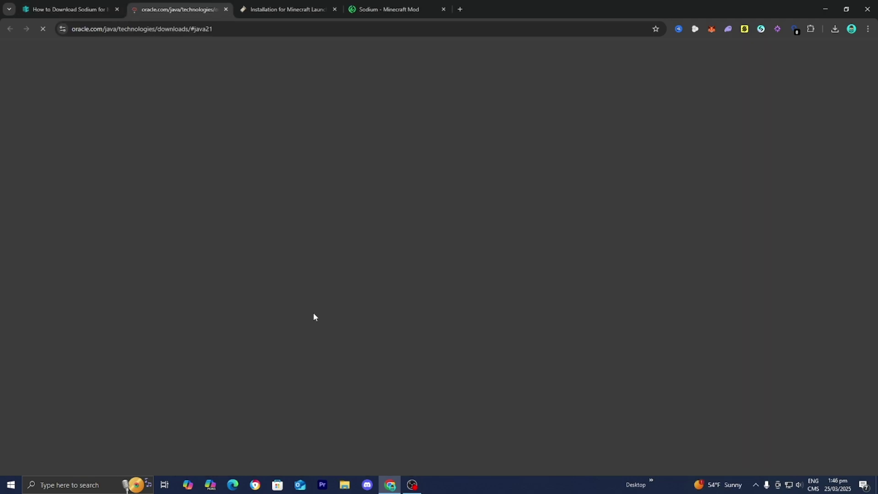
{"action": "scroll", "coordinate": [274, 313], "scroll_direction": "up", "scroll_amount": 2}
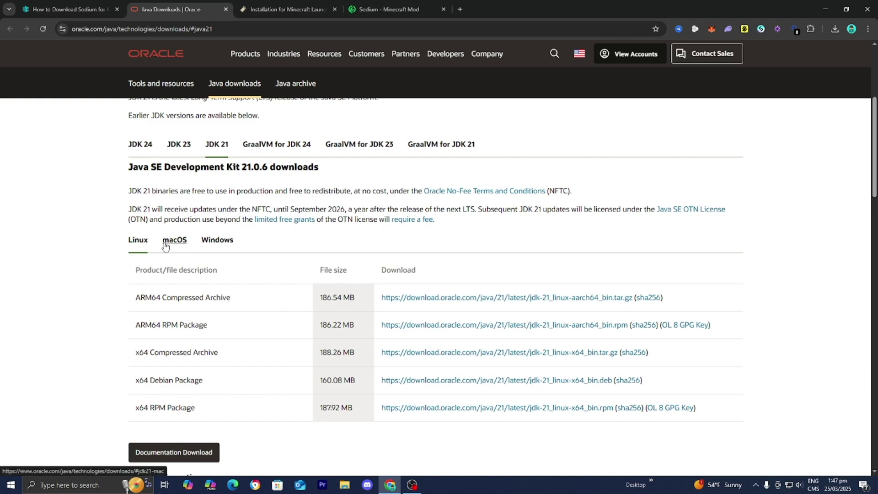
{"action": "left_click", "coordinate": [205, 247]}
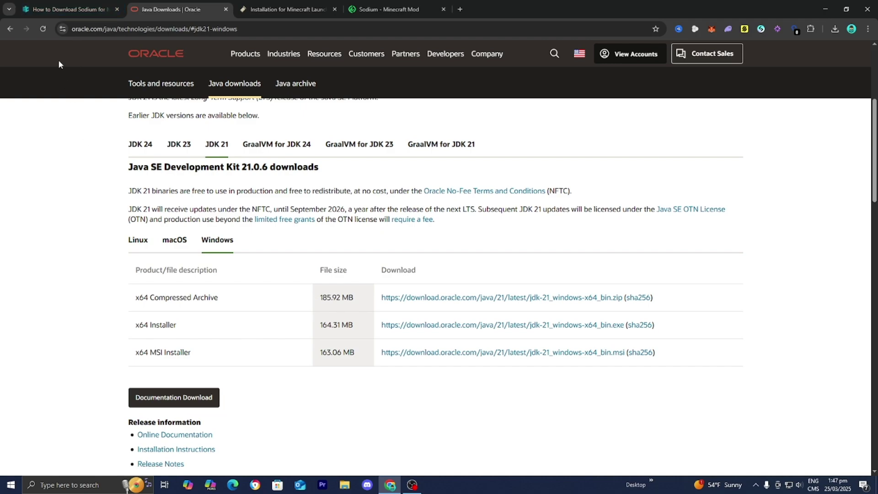
{"action": "left_click", "coordinate": [53, 5]}
{"action": "scroll", "coordinate": [99, 242], "scroll_direction": "down", "scroll_amount": 5}
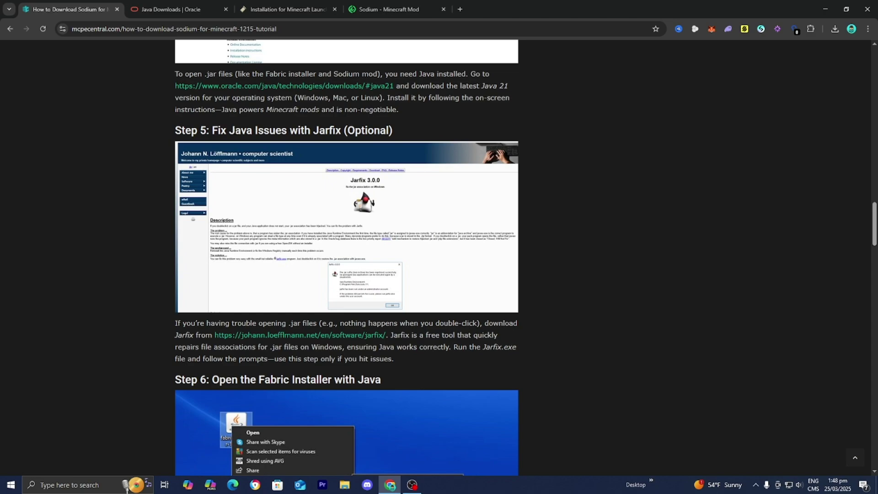
- Run Jarfix 3.0.0 from its download page to repair the .jar association, then minimize Chrome
{"action": "left_click", "coordinate": [325, 338]}
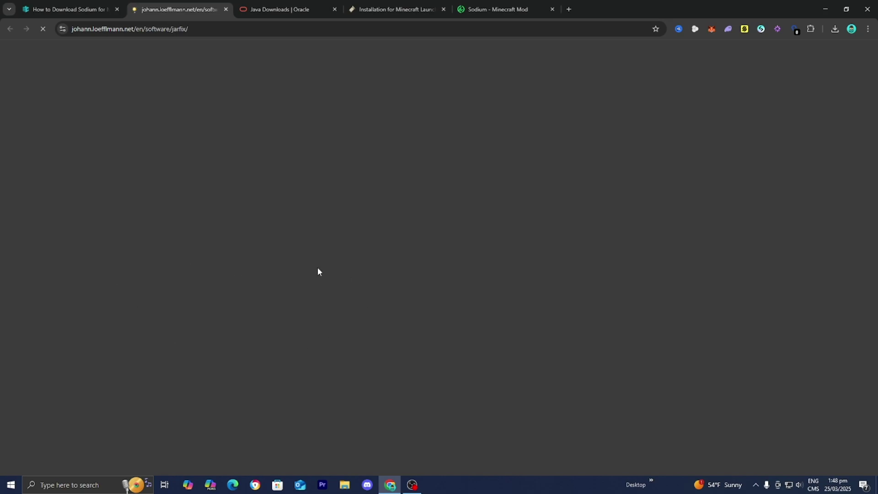
{"action": "scroll", "coordinate": [345, 253], "scroll_direction": "down", "scroll_amount": 2}
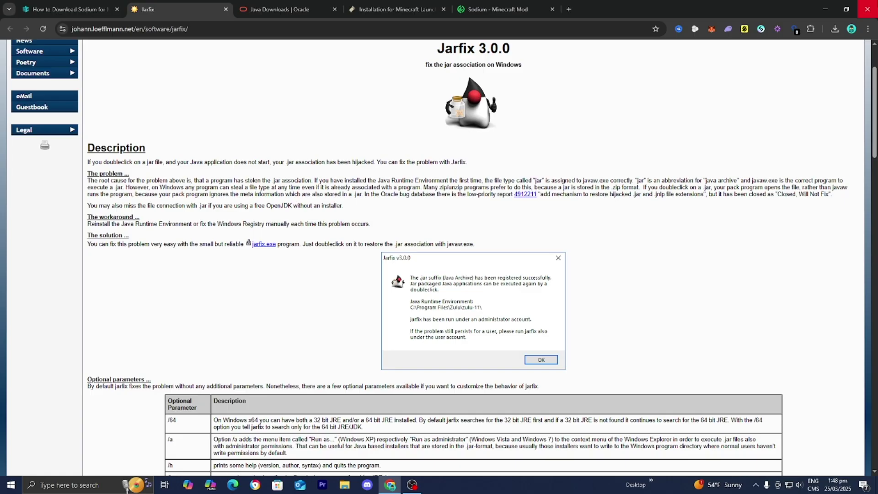
{"action": "left_click", "coordinate": [825, 9]}
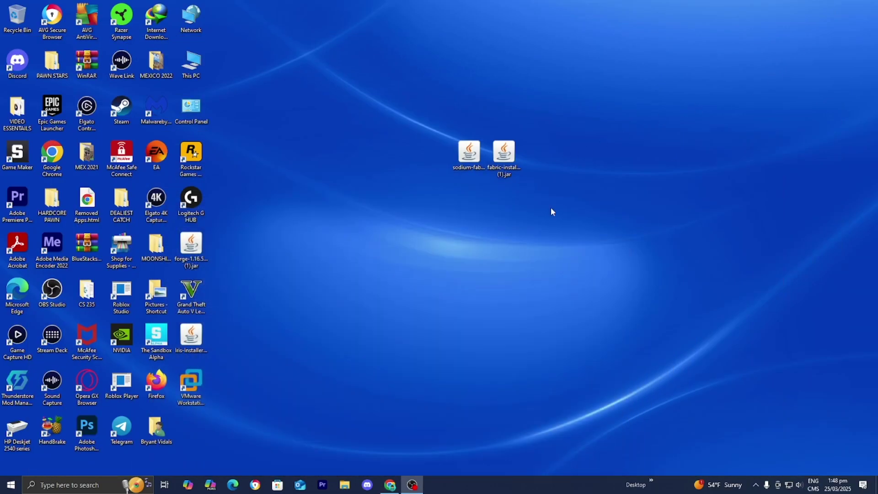
- Show the Open with program list for the fabric-installer jar on the desktop
{"action": "right_click", "coordinate": [503, 169]}
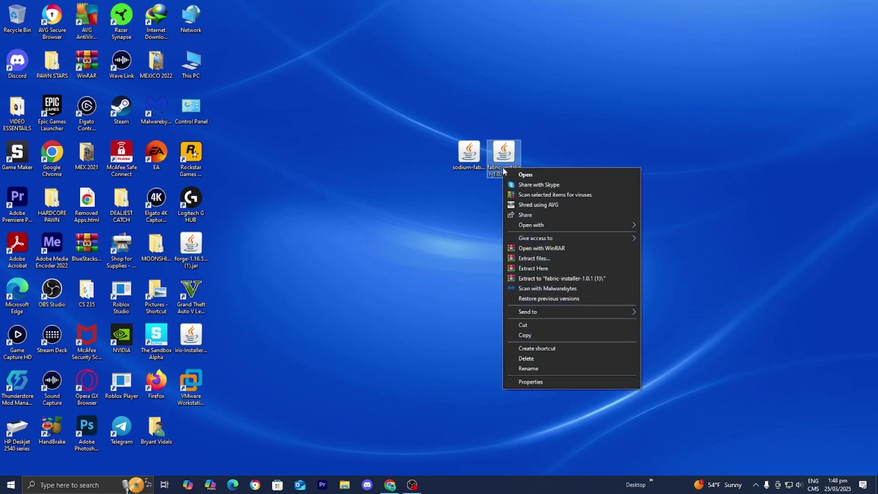
{"action": "mouse_move", "coordinate": [531, 228]}
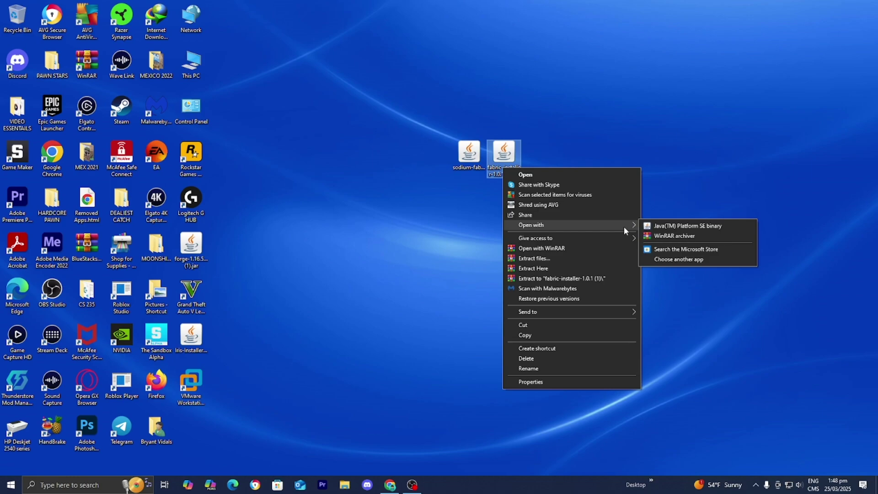
- Open the Fabric installer with Java, install Fabric Loader 0.16.10 for 1.21.5, and close it
{"action": "left_click", "coordinate": [650, 227]}
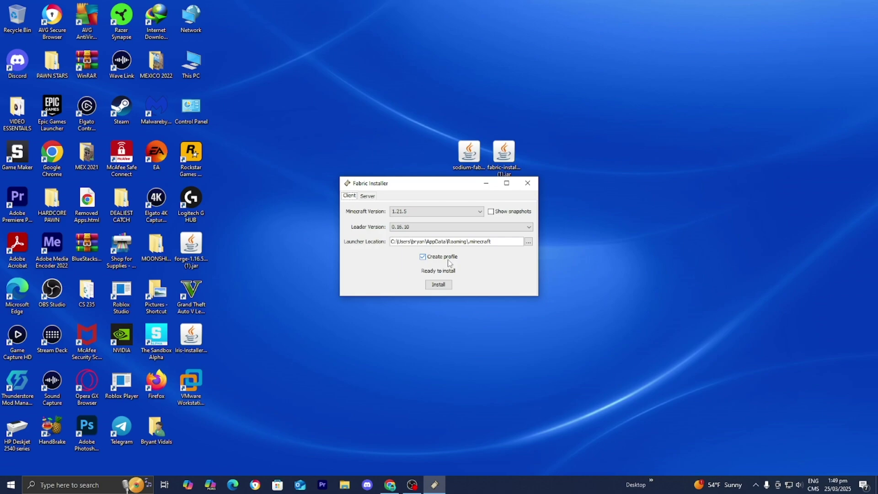
{"action": "left_click", "coordinate": [442, 285]}
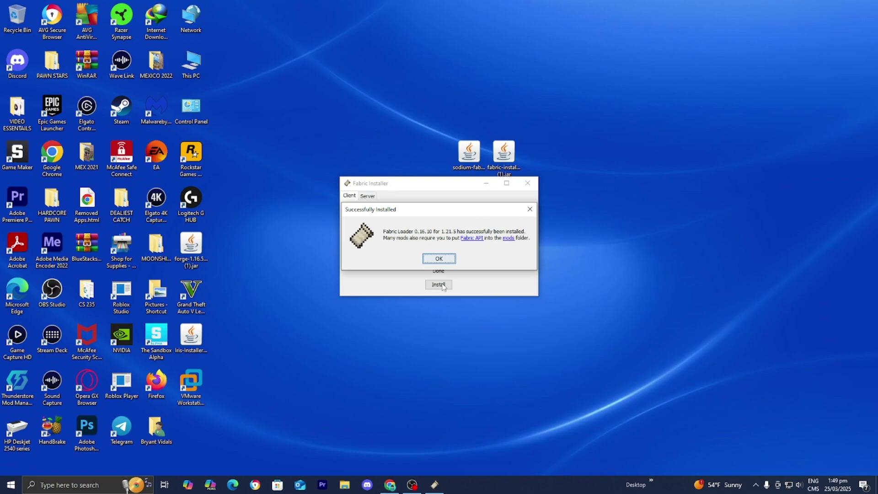
{"action": "left_click", "coordinate": [439, 258]}
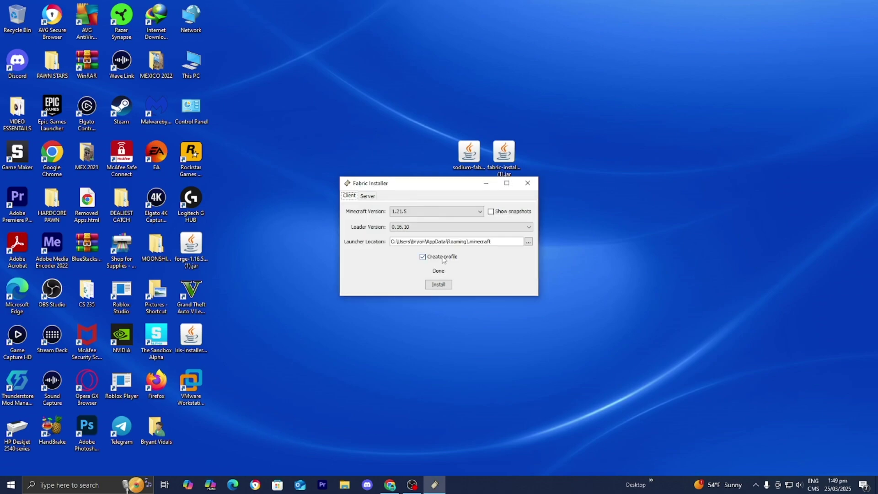
{"action": "left_click", "coordinate": [527, 182]}
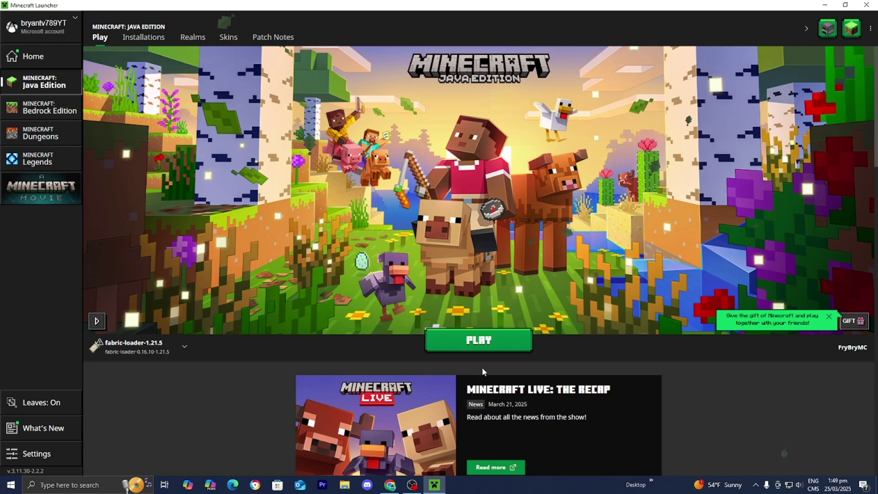
- Show the Installations list with fabric-loader-1.21.5 beside 1.21.5, Latest release and Latest snapshot
{"action": "mouse_move", "coordinate": [134, 347]}
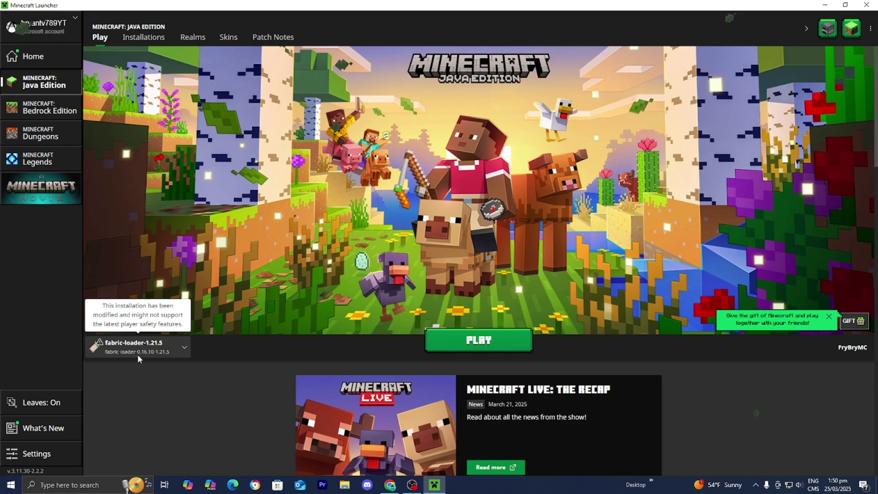
{"action": "left_click", "coordinate": [151, 43]}
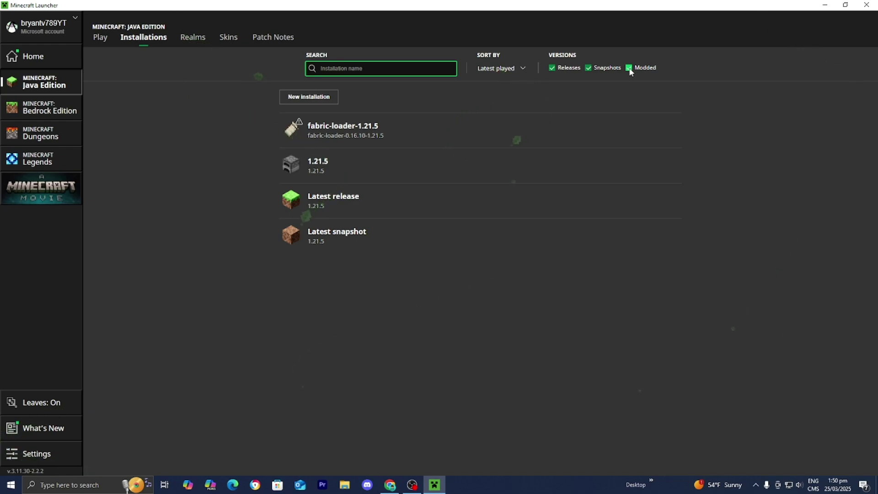
{"action": "left_click", "coordinate": [321, 98]}
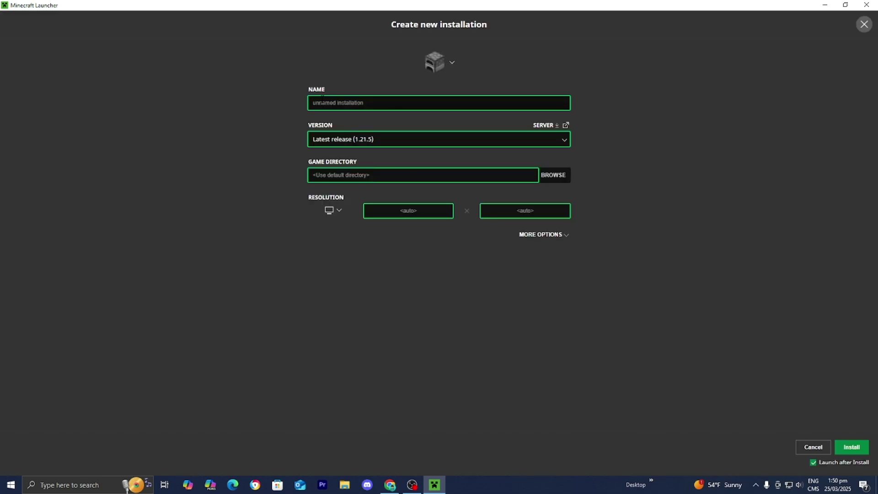
{"action": "left_click", "coordinate": [339, 145]}
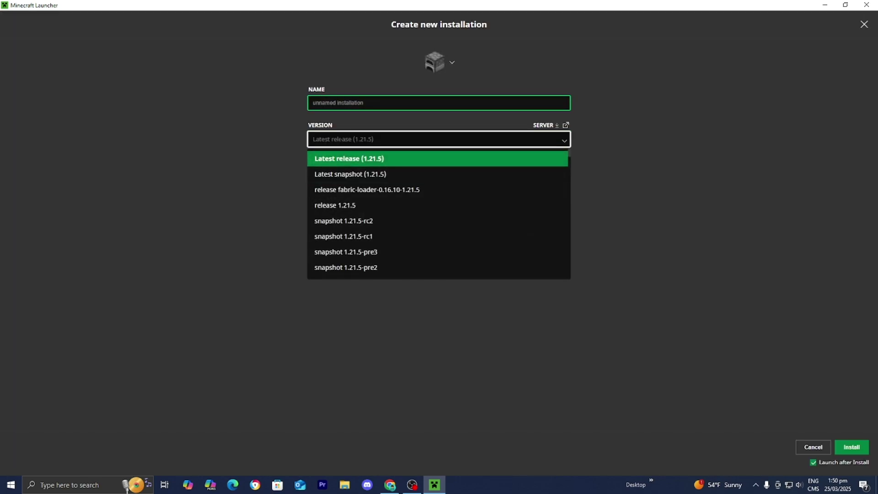
{"action": "type", "text": "release"}
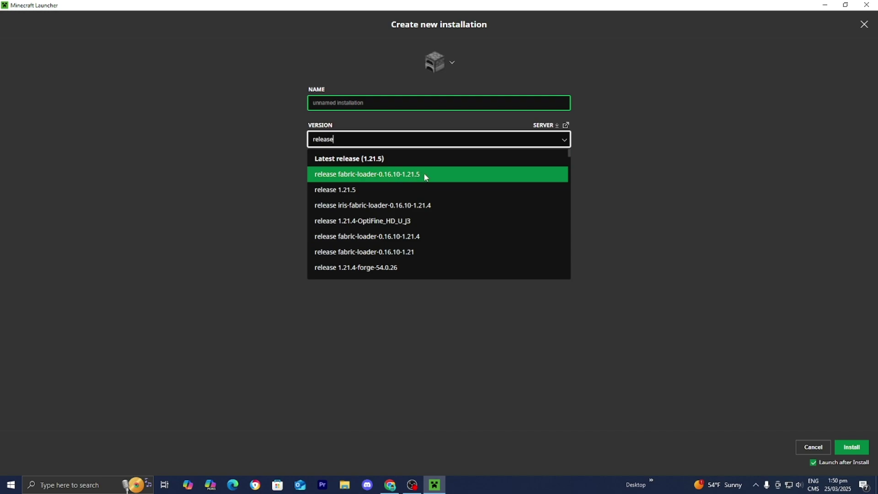
{"action": "left_click", "coordinate": [812, 447]}
{"action": "left_click", "coordinate": [810, 448]}
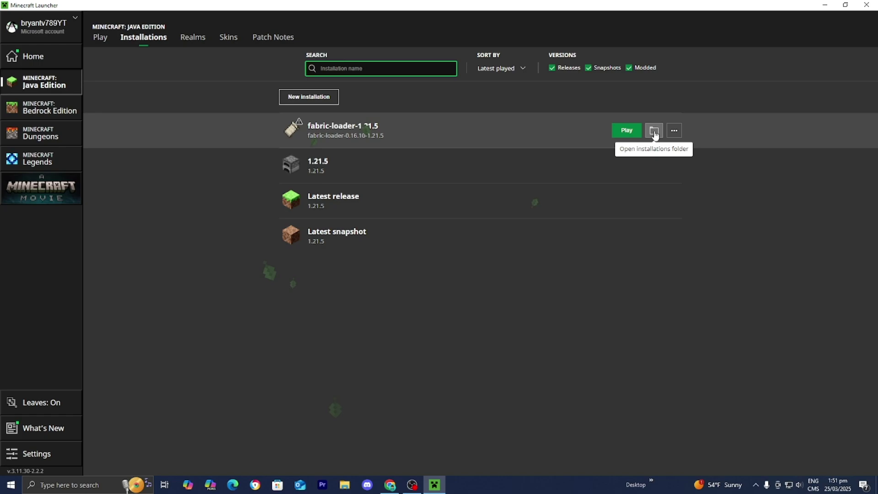
- Open the fabric-loader-1.21.5 installation folder and browse the .minecraft folder contents
{"action": "left_click", "coordinate": [653, 131]}
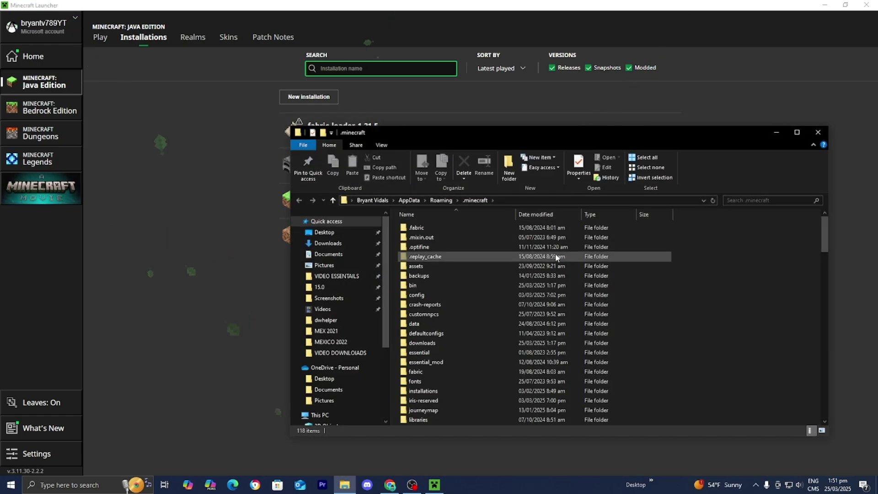
{"action": "scroll", "coordinate": [555, 256], "scroll_direction": "down", "scroll_amount": 1}
{"action": "scroll", "coordinate": [554, 263], "scroll_direction": "down", "scroll_amount": 2}
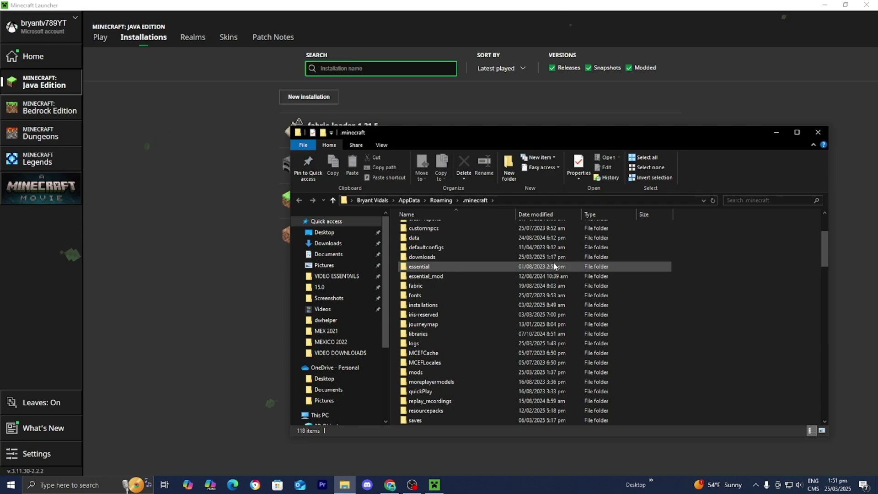
{"action": "scroll", "coordinate": [554, 266], "scroll_direction": "down", "scroll_amount": 1}
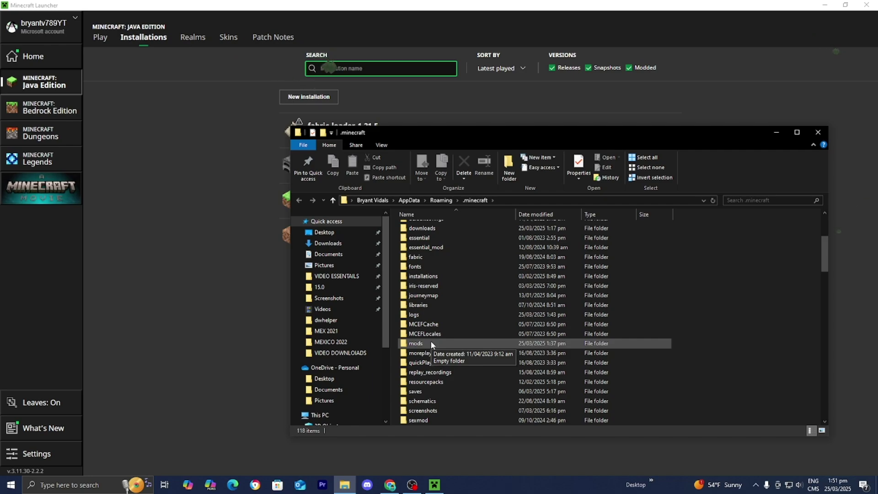
{"action": "right_click", "coordinate": [705, 290]}
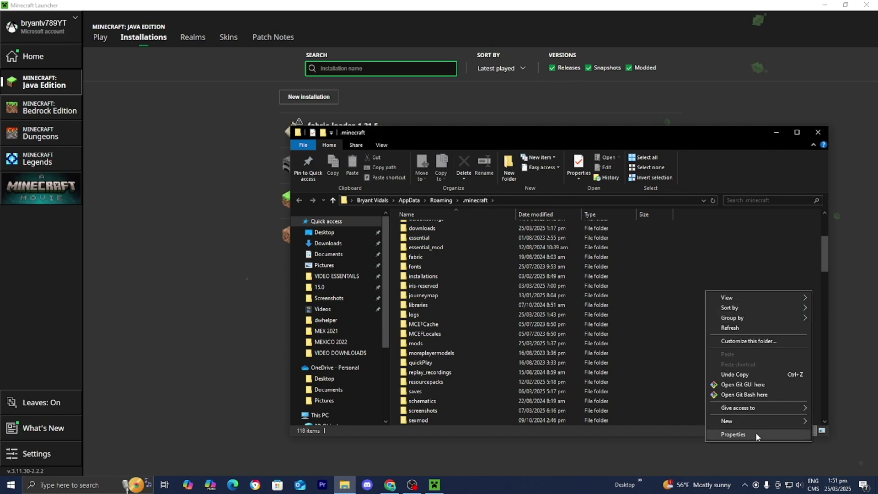
{"action": "mouse_move", "coordinate": [762, 422]}
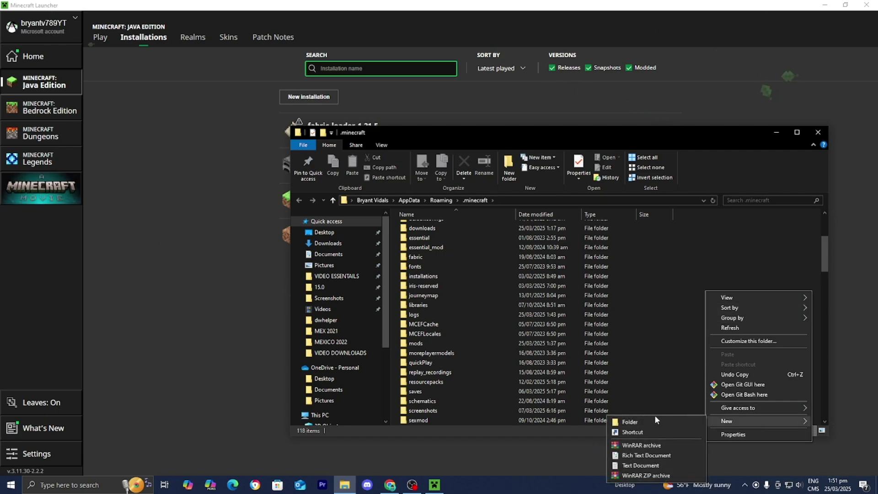
{"action": "left_click", "coordinate": [660, 379]}
{"action": "left_click", "coordinate": [682, 366]}
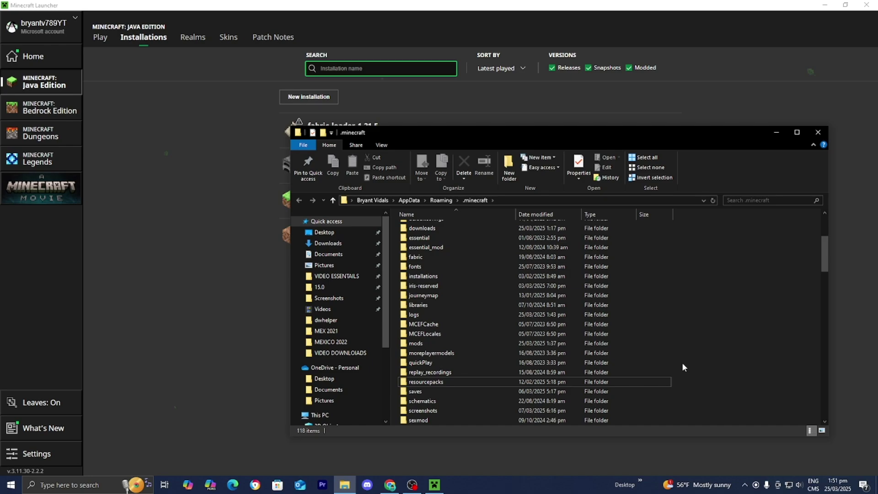
- Copy sodium-fabric-0.6.11+mc1.21.5.jar from the desktop into the mods folder, then close it
{"action": "double_click", "coordinate": [522, 341]}
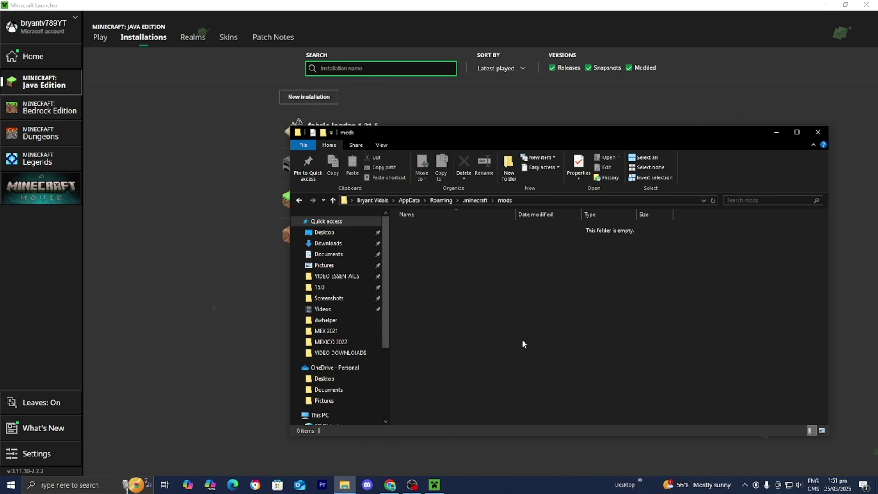
{"action": "left_click_drag", "start_coordinate": [534, 133], "coordinate": [462, 149]}
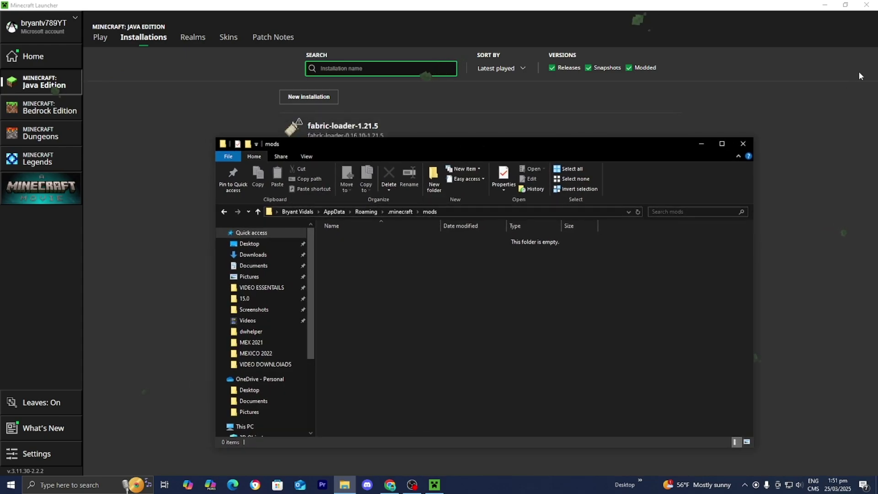
{"action": "left_click", "coordinate": [824, 5]}
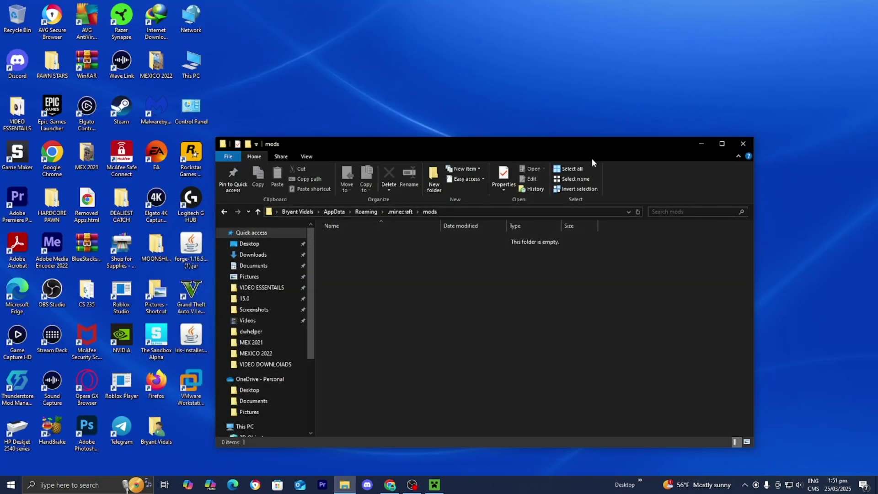
{"action": "left_click_drag", "start_coordinate": [537, 143], "coordinate": [464, 215]}
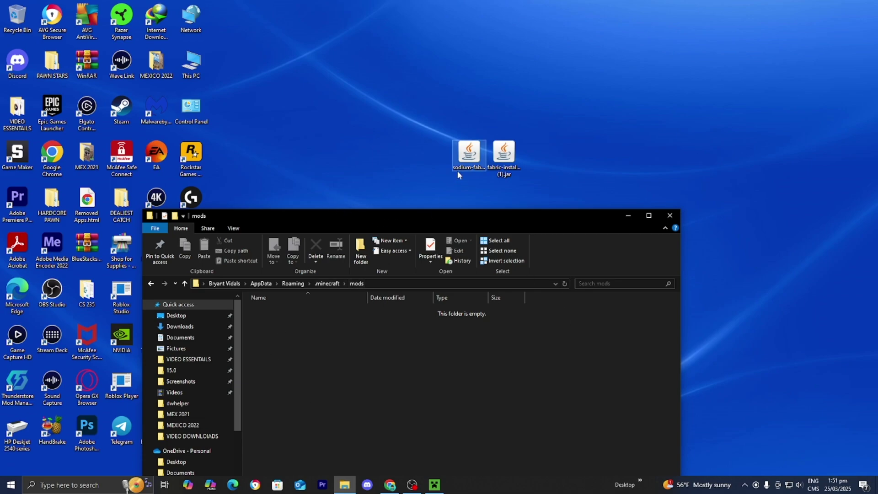
{"action": "left_click_drag", "start_coordinate": [463, 168], "coordinate": [460, 352]}
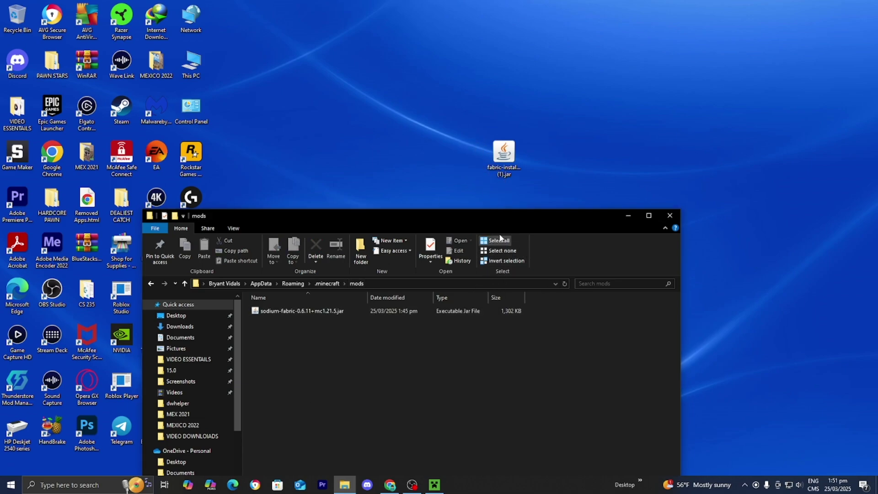
{"action": "left_click_drag", "start_coordinate": [500, 214], "coordinate": [553, 109]}
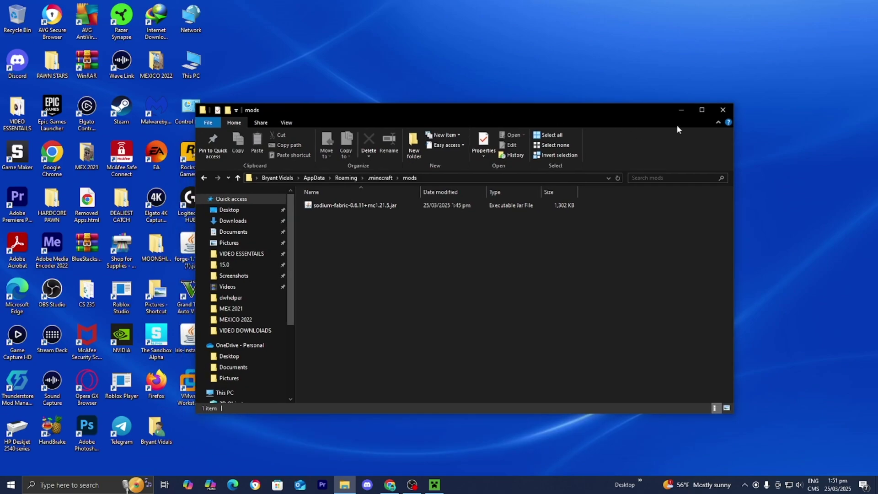
{"action": "left_click", "coordinate": [715, 113]}
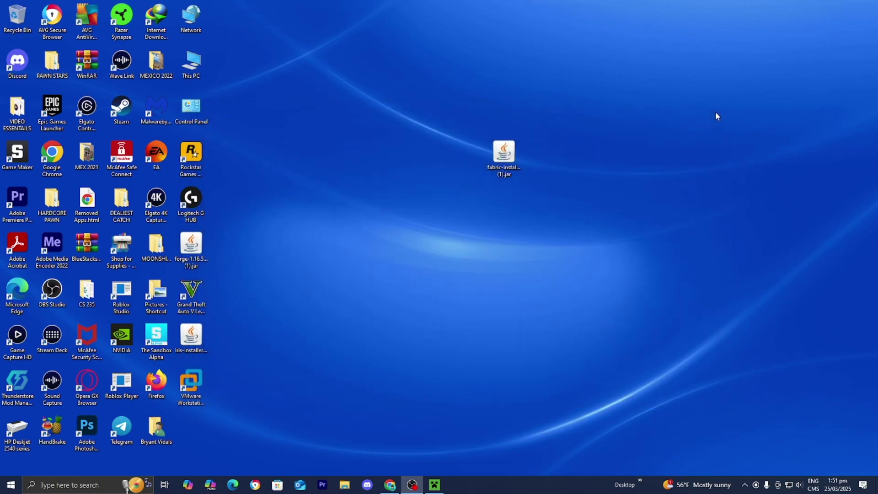
- Play fabric-loader-1.21.5 from the Play page, confirming 'I understand the risks' to start Minecraft 1.21.5
{"action": "left_click", "coordinate": [434, 485]}
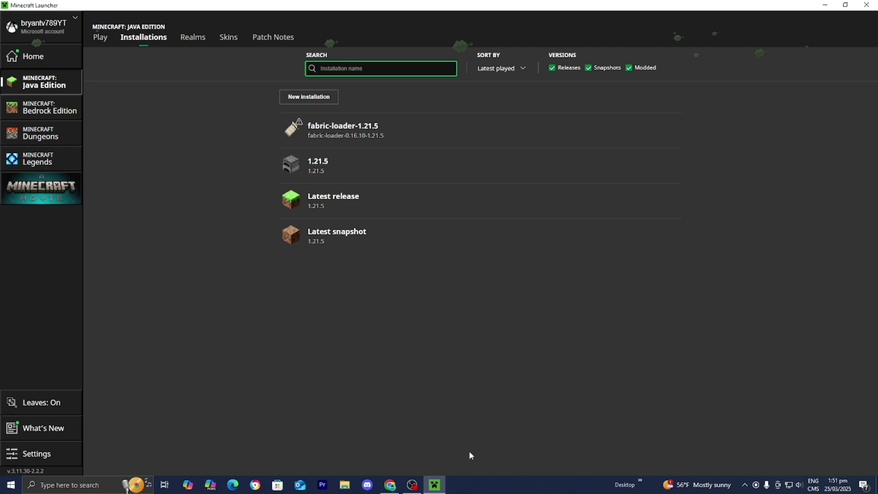
{"action": "left_click", "coordinate": [100, 37]}
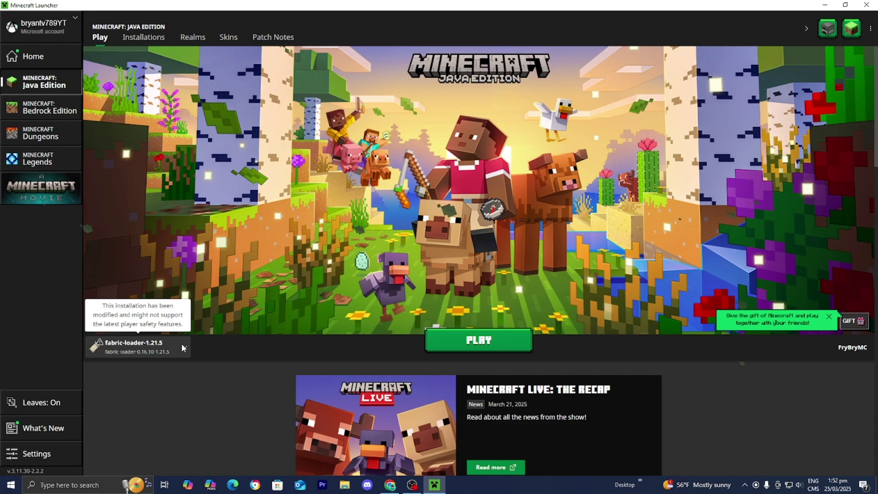
{"action": "left_click", "coordinate": [483, 342]}
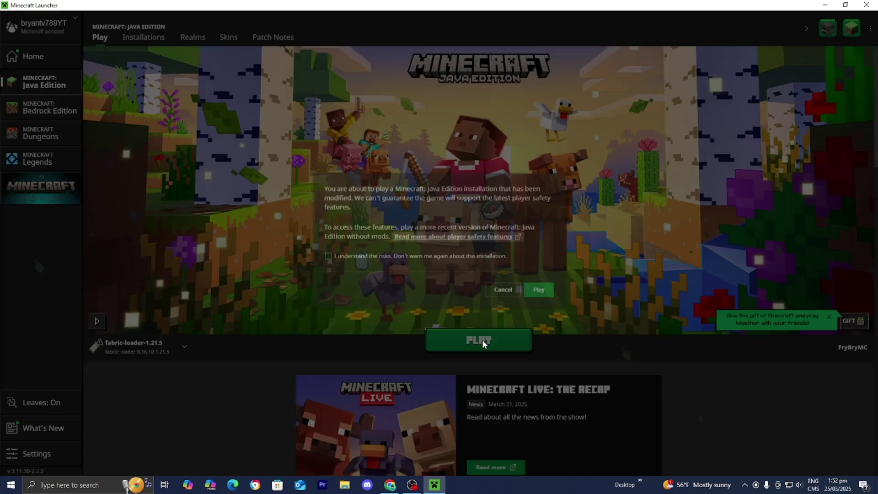
{"action": "left_click", "coordinate": [362, 259]}
{"action": "left_click", "coordinate": [540, 293]}
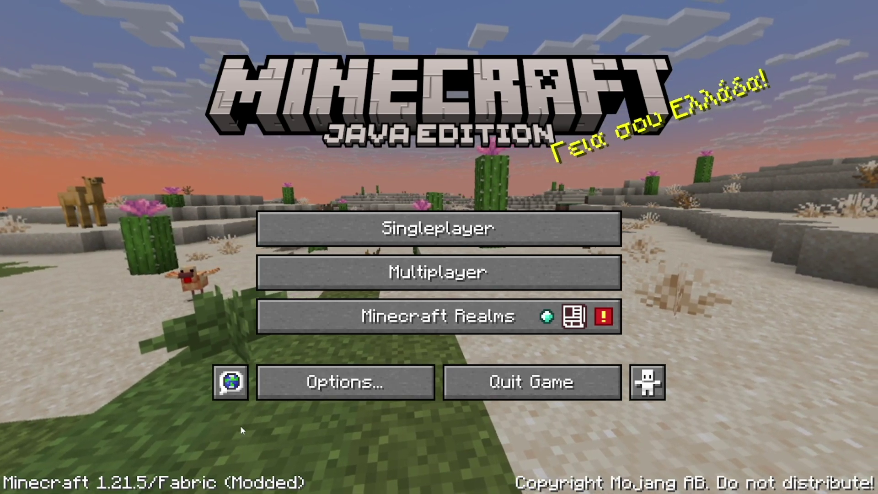
- Load a singleplayer world and review Sodium's Video Settings: 16-chunk render distance, 120 fps max framerate
{"action": "left_click", "coordinate": [438, 231]}
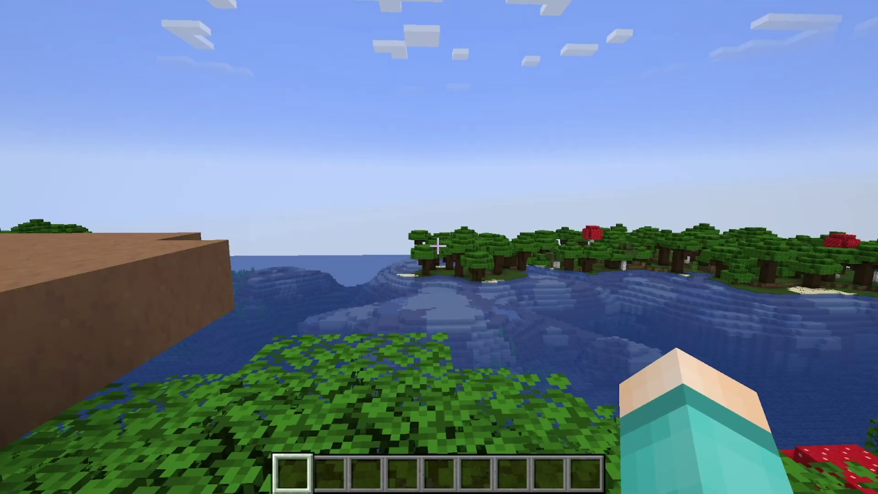
{"action": "key", "text": "Escape"}
{"action": "left_click", "coordinate": [380, 300]}
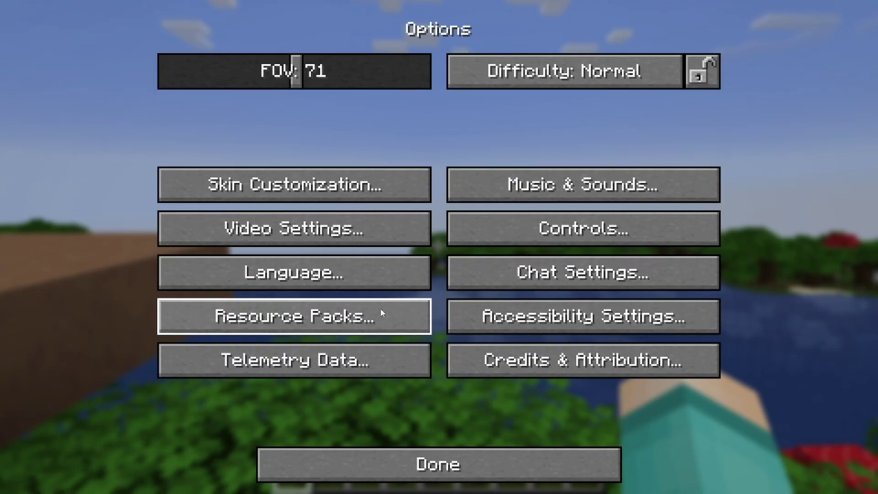
{"action": "left_click", "coordinate": [337, 244]}
{"action": "mouse_move", "coordinate": [245, 313]}
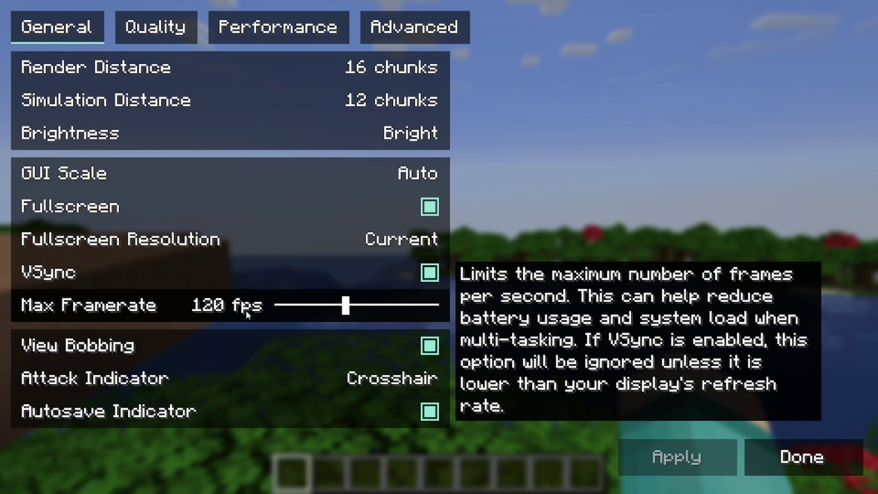
{"action": "mouse_move", "coordinate": [334, 372]}
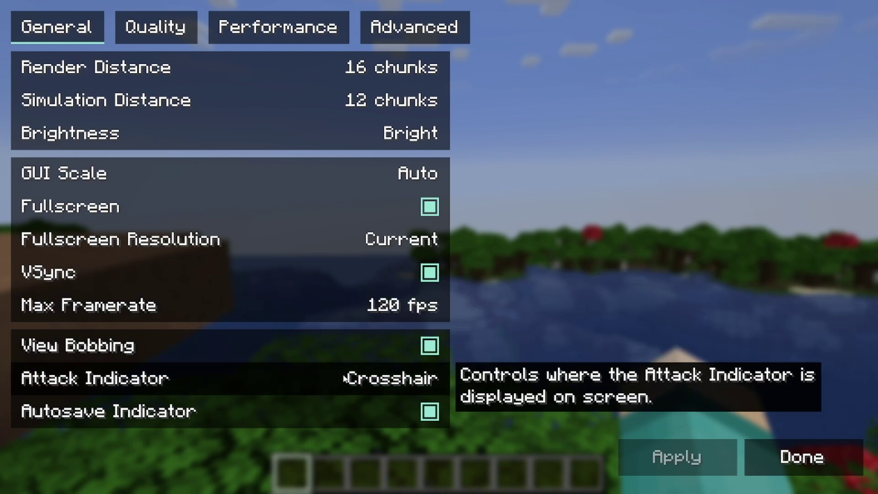
{"action": "mouse_move", "coordinate": [422, 111]}
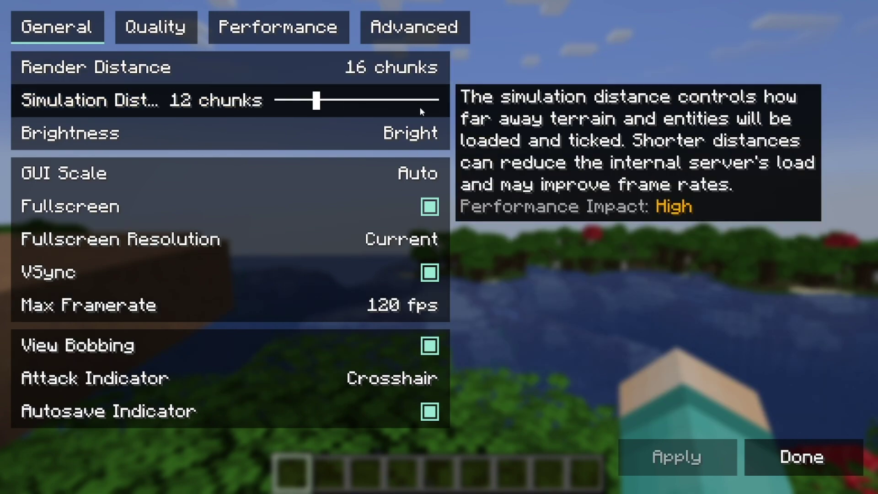